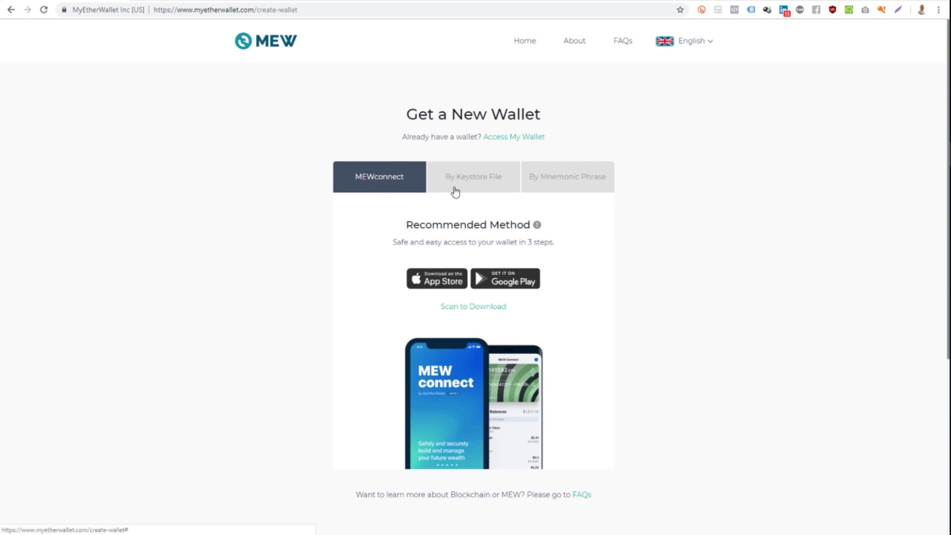
Look over the mnemonic phrase and MEWconnect methods for creating a new wallet
left_click_drag(407, 115, 547, 120)
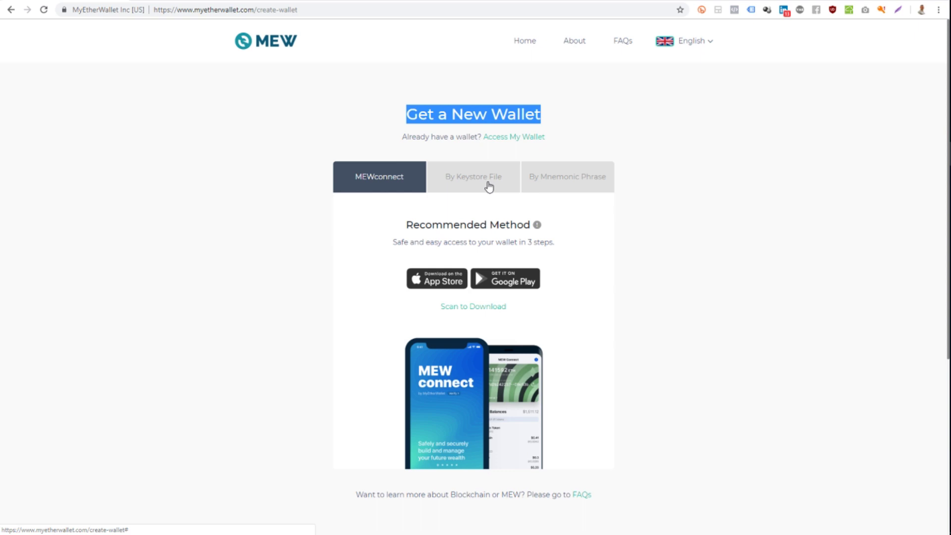
left_click(581, 187)
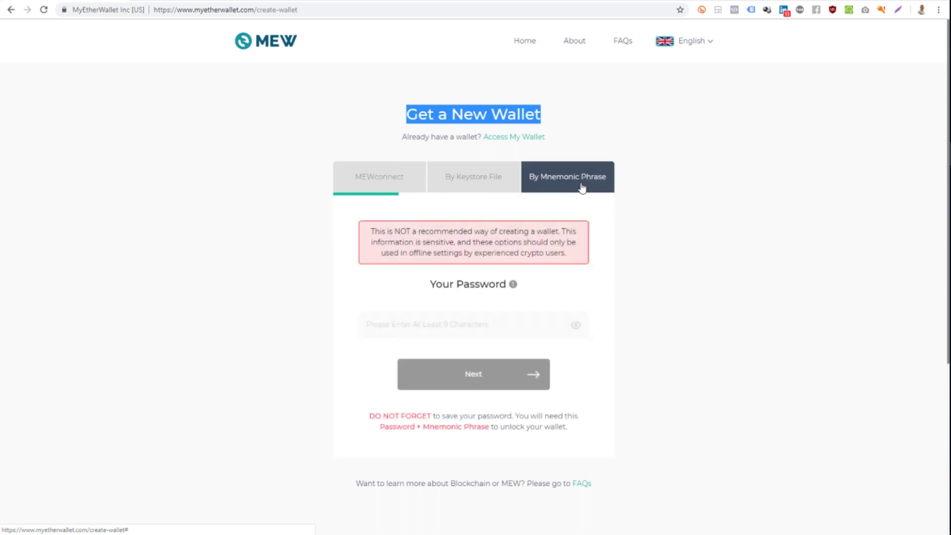
left_click(388, 186)
Choose wallet creation by keystore file, enter a new wallet password, and continue to saving the keystore file
left_click(473, 182)
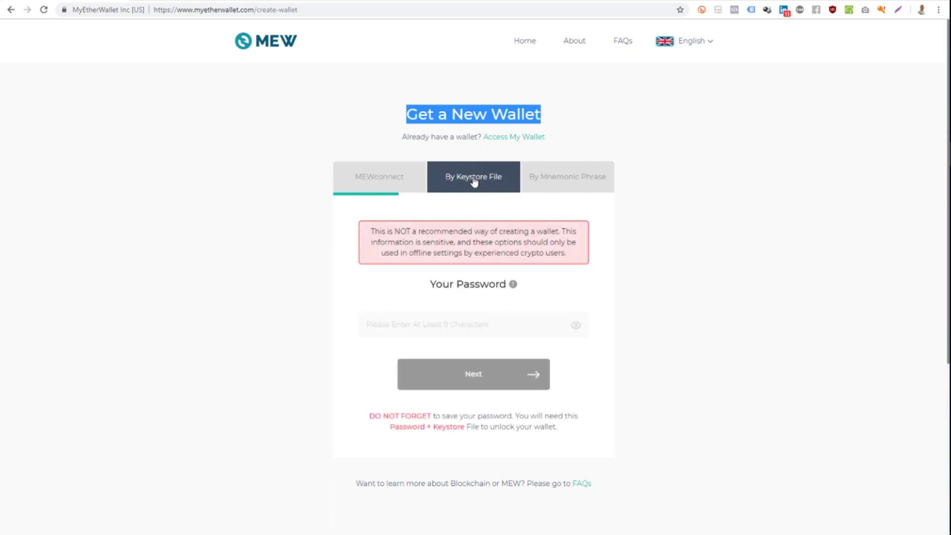
left_click(473, 330)
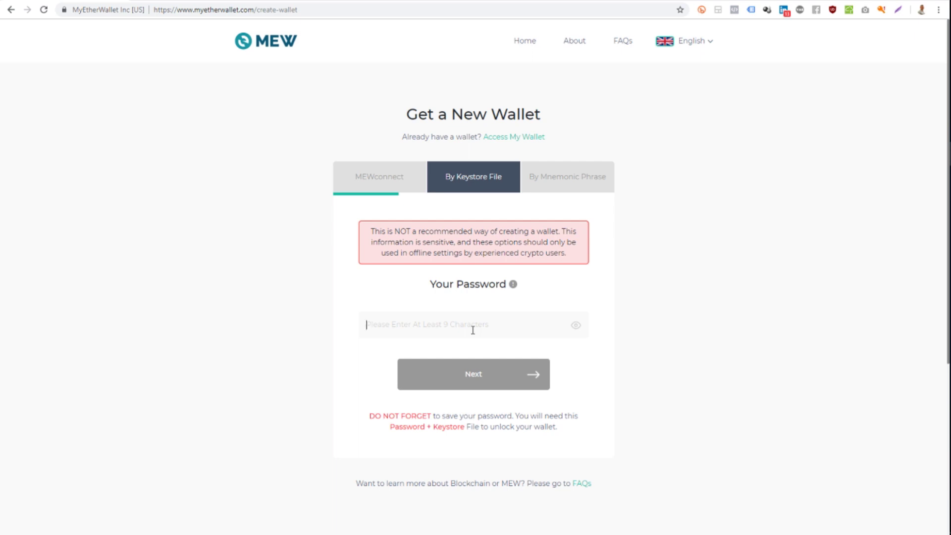
type("*********")
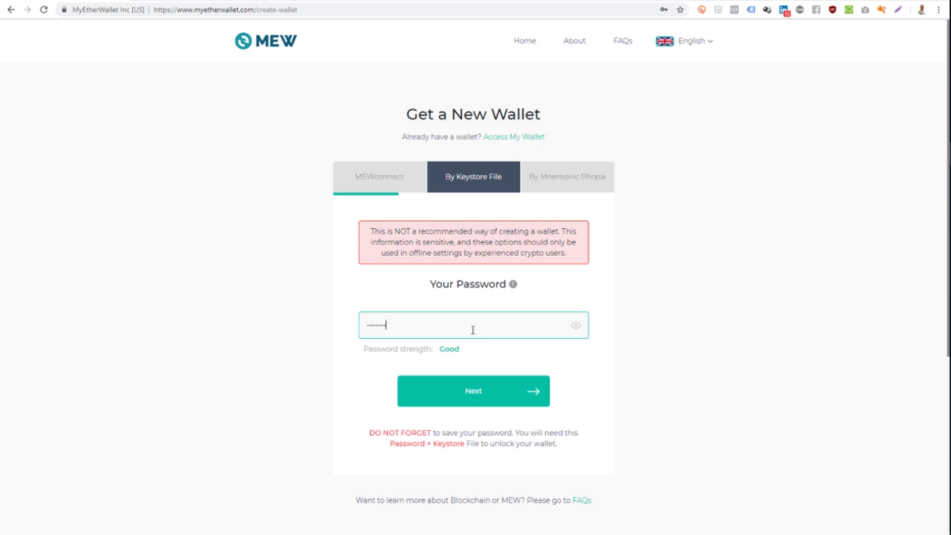
type("***********")
left_click_drag(418, 327, 363, 327)
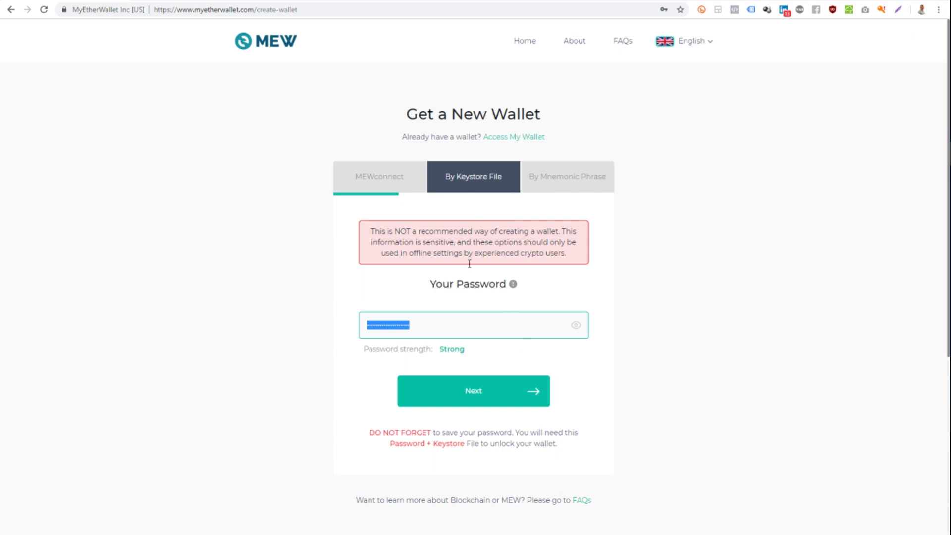
left_click(483, 395)
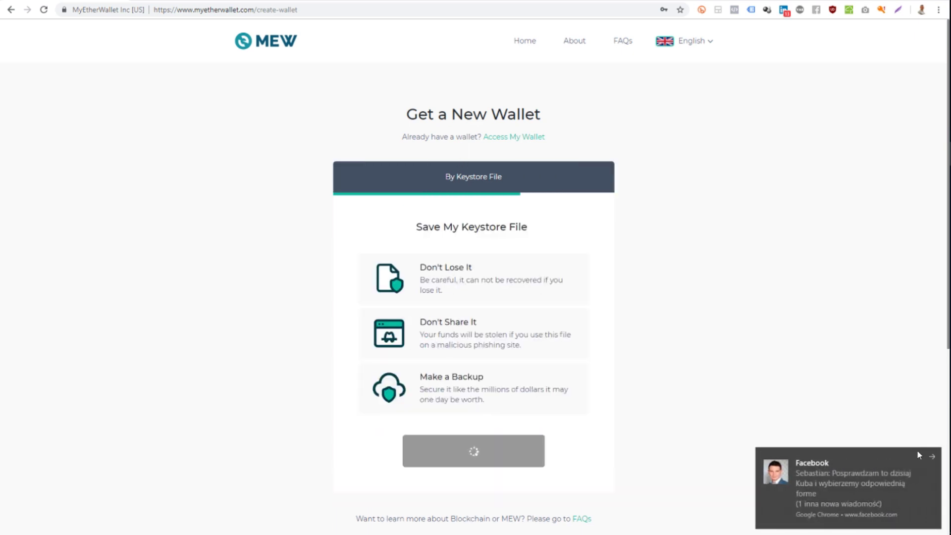
left_click(932, 458)
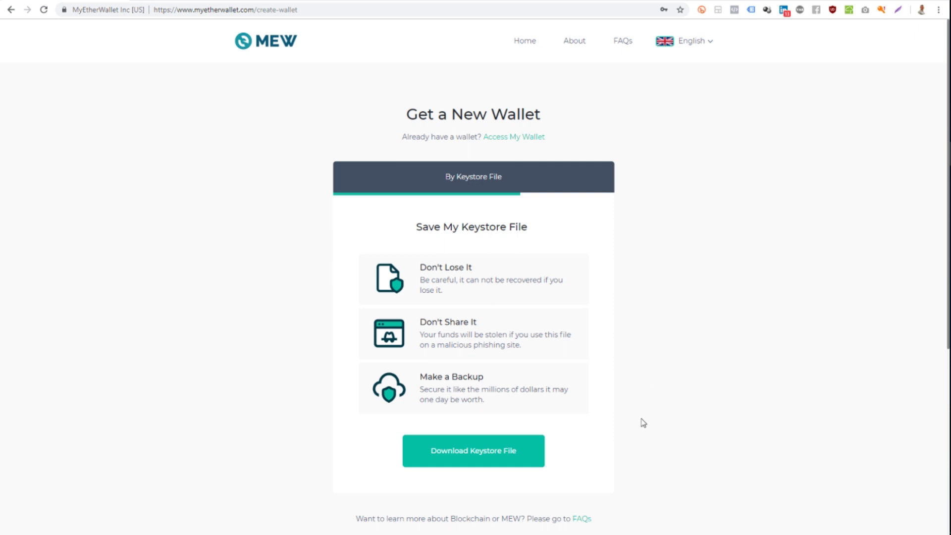
Download the keystore file into a new folder named MEW POGLĄDOWY inside the do kosza folder, keeping the suggested file name
left_click(488, 453)
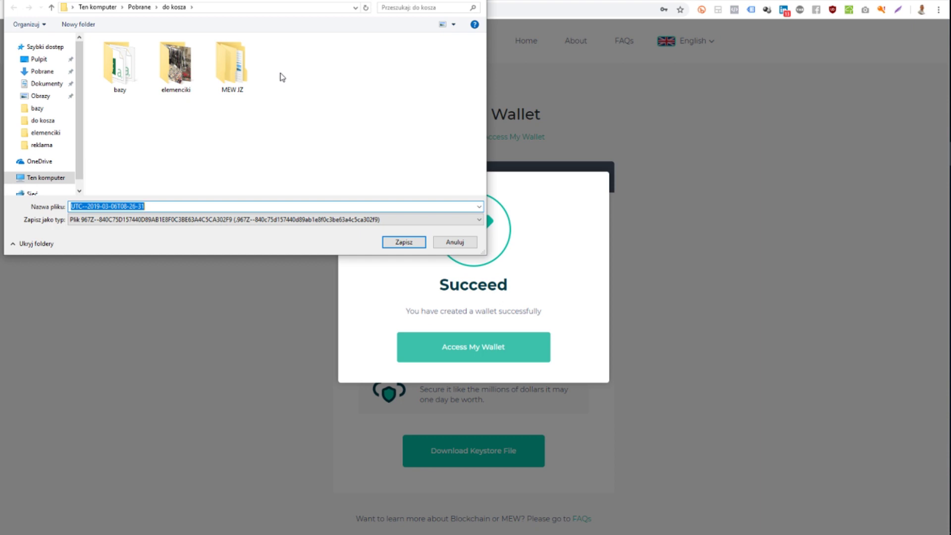
left_click(94, 26)
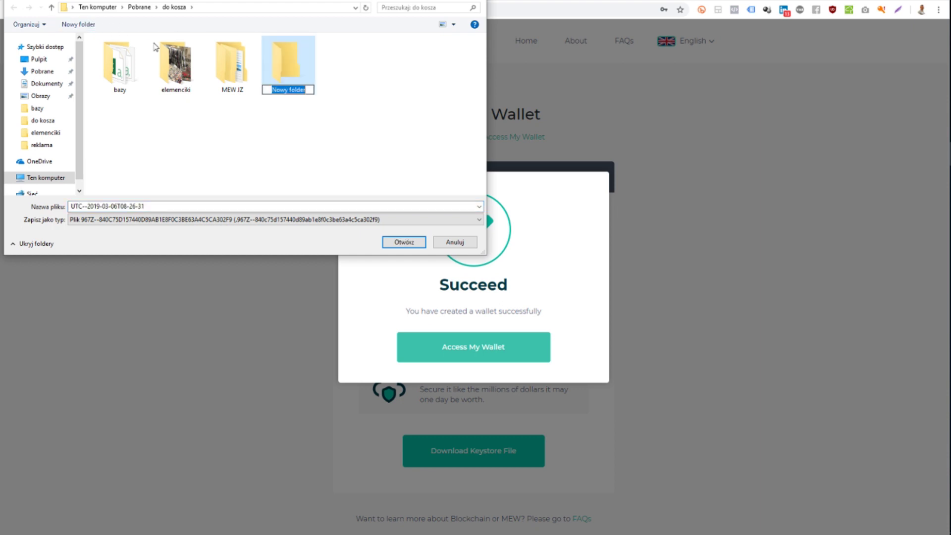
type("ME")
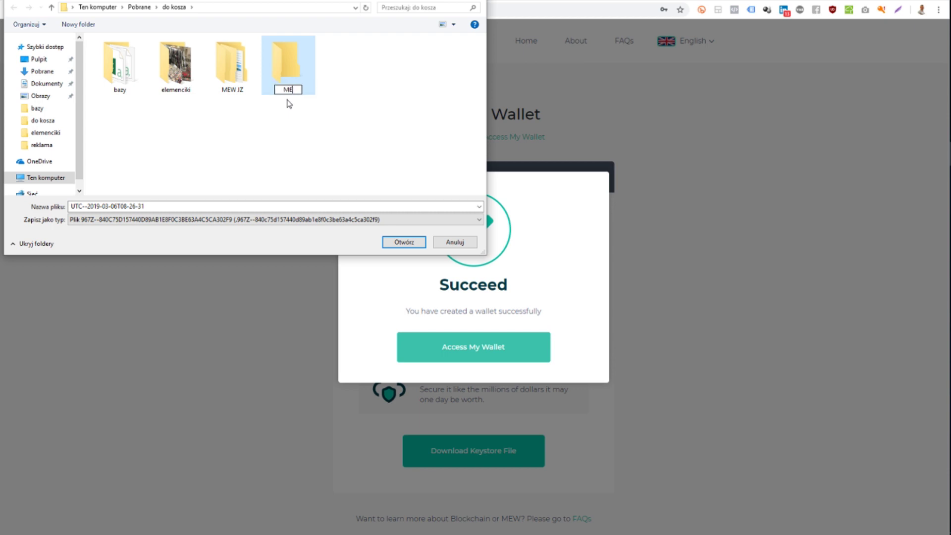
type("W POGLADOWY")
key("Return")
double_click(289, 101)
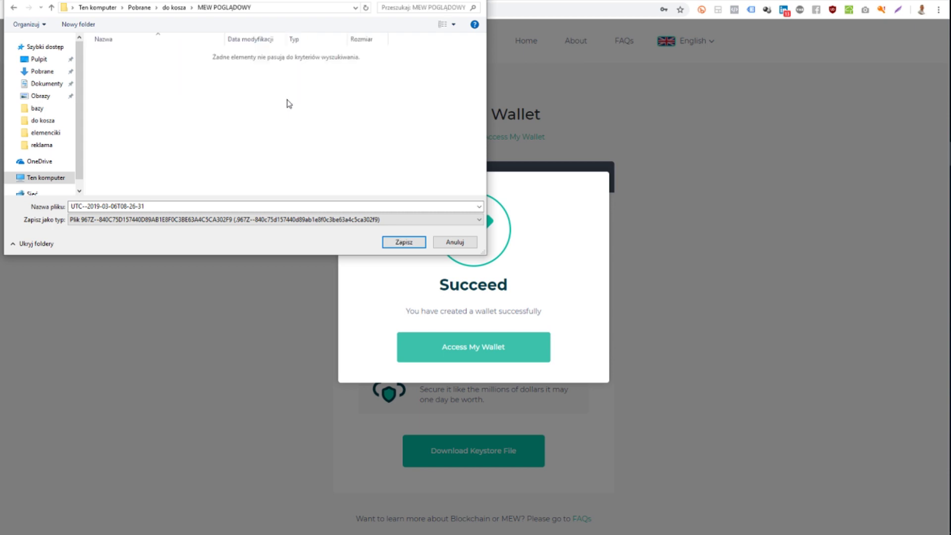
double_click(70, 205)
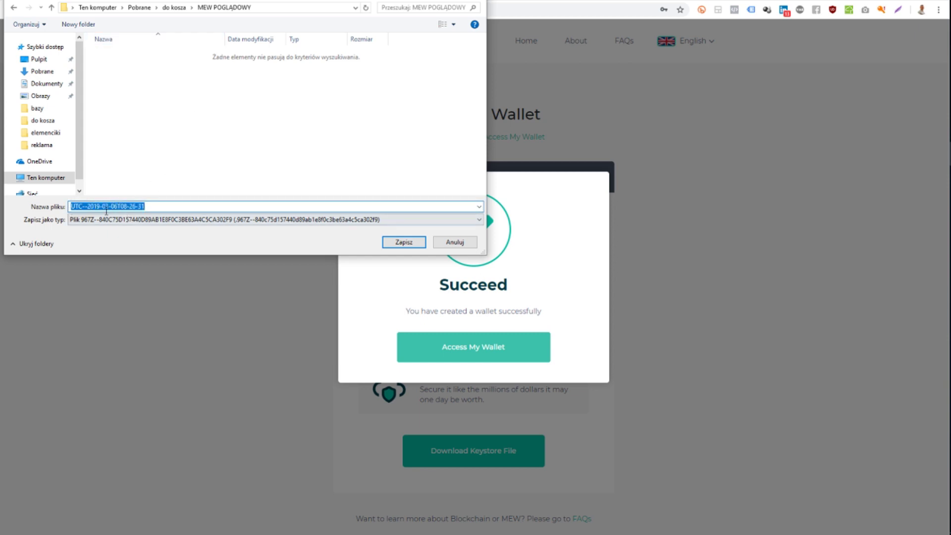
left_click(410, 246)
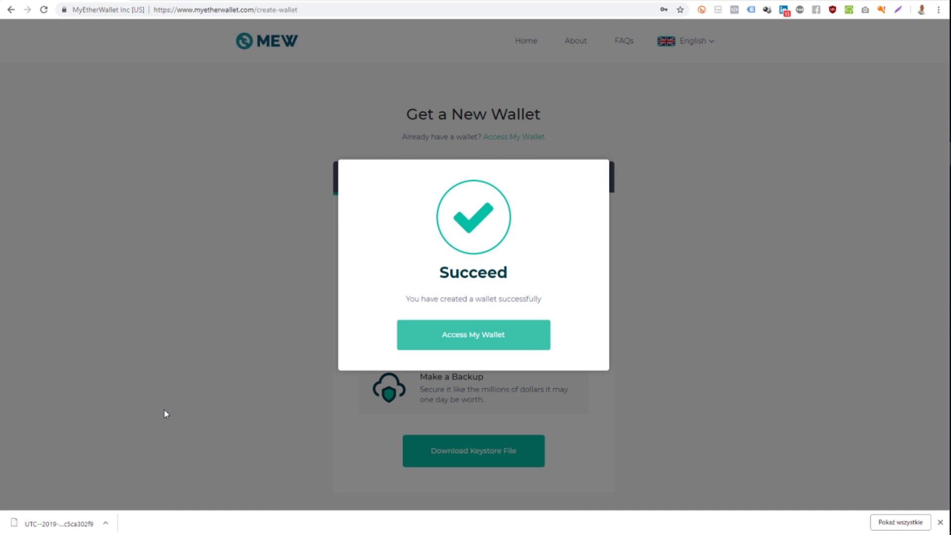
Go to the Access My Wallet page and dismiss the browser's offer to save the password
left_click(475, 337)
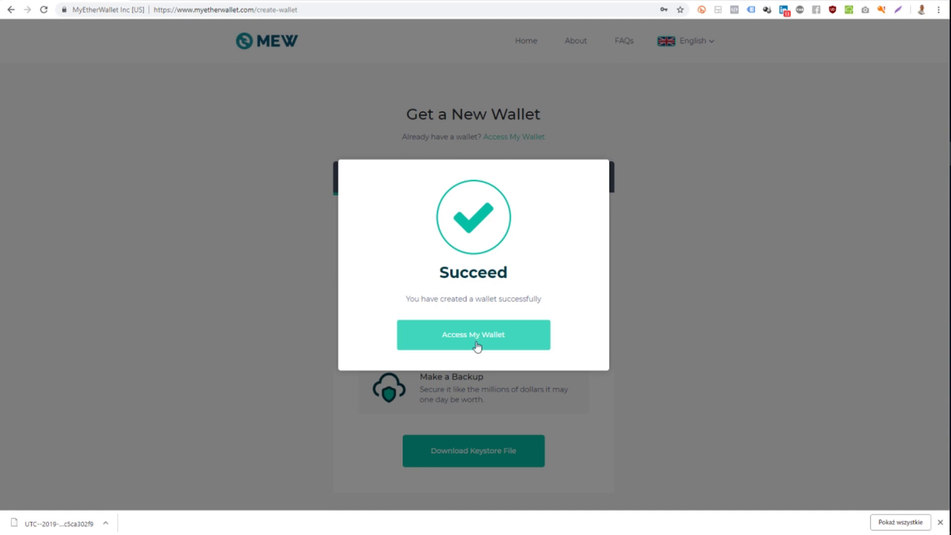
left_click(468, 338)
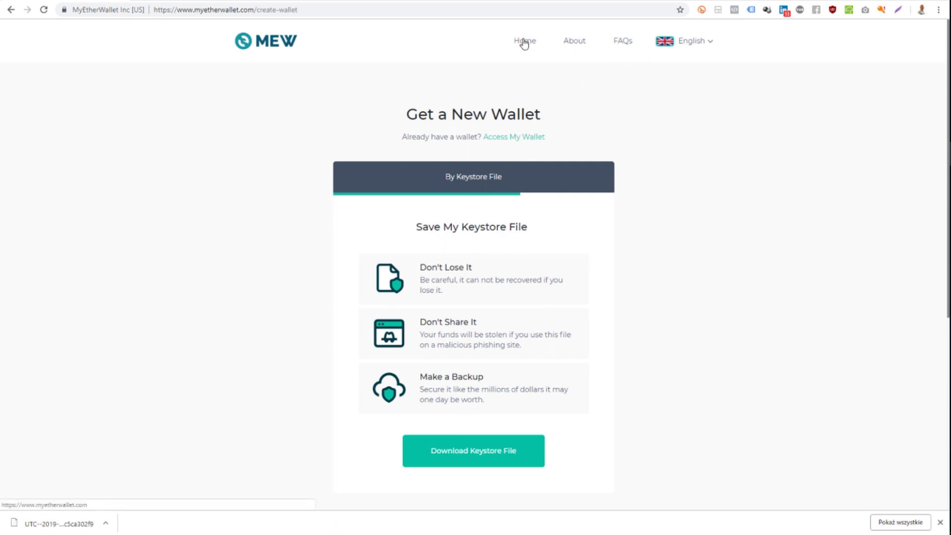
left_click(512, 142)
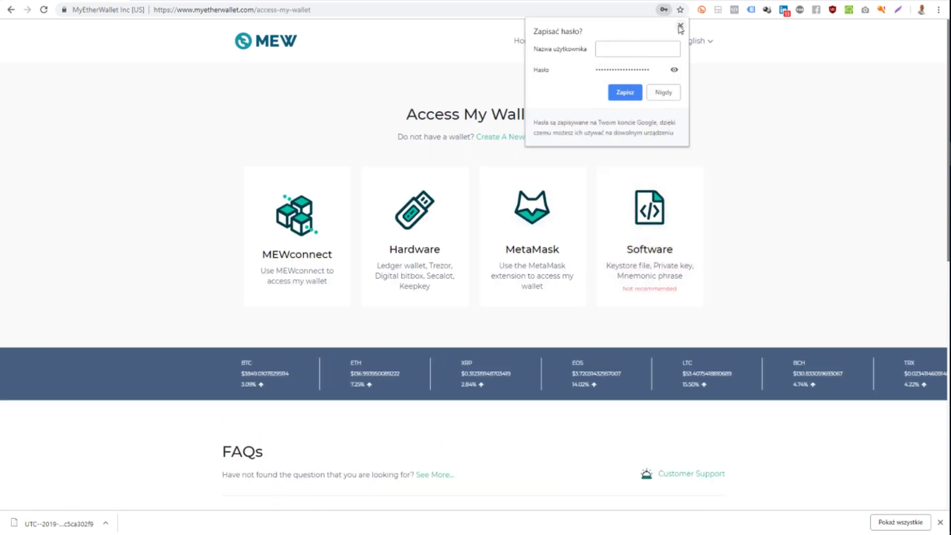
left_click(680, 28)
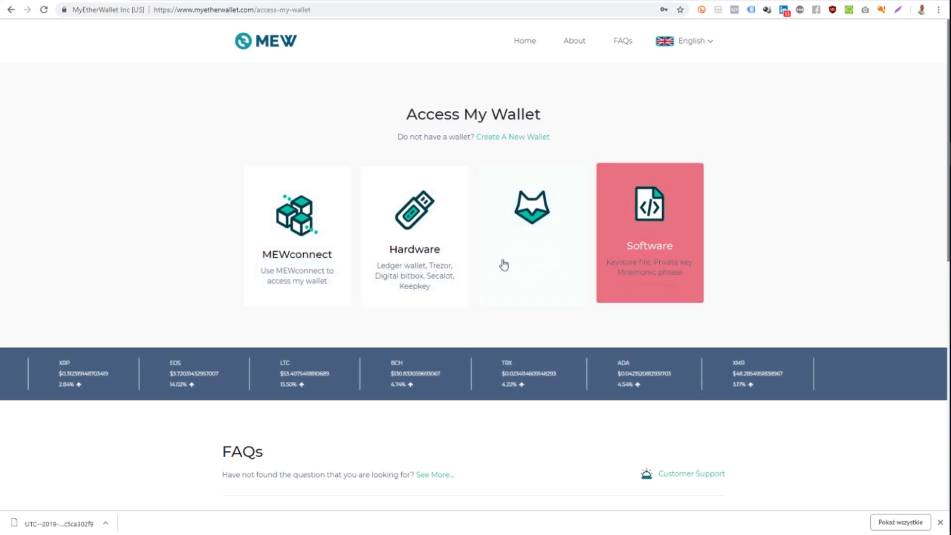
Examine the MEWconnect, Hardware and MetaMask wallet access options, closing each dialog after viewing it
left_click(303, 256)
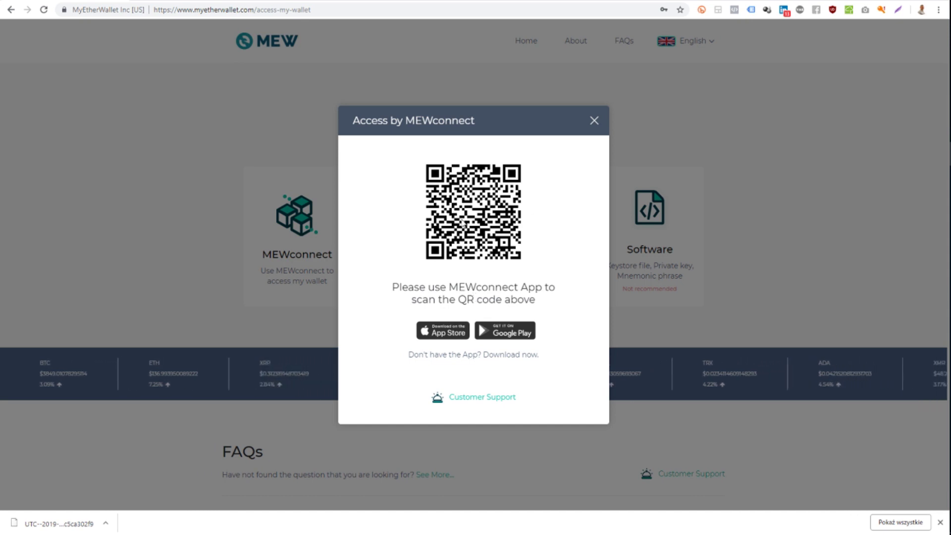
left_click(594, 123)
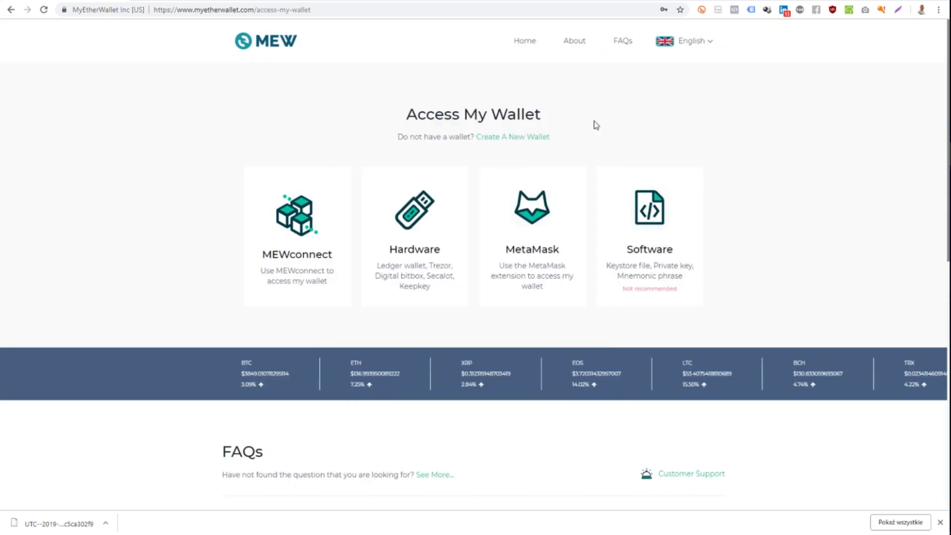
left_click(409, 246)
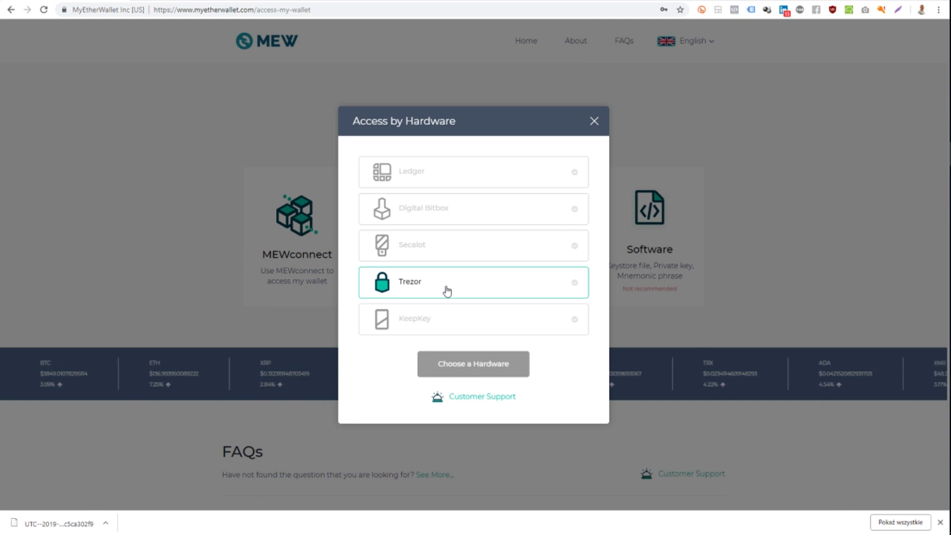
left_click(595, 122)
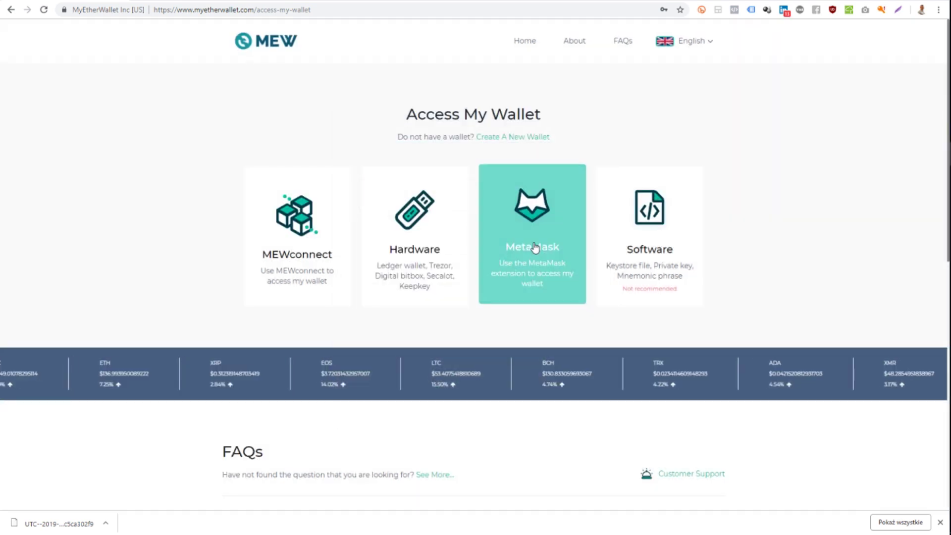
left_click(551, 283)
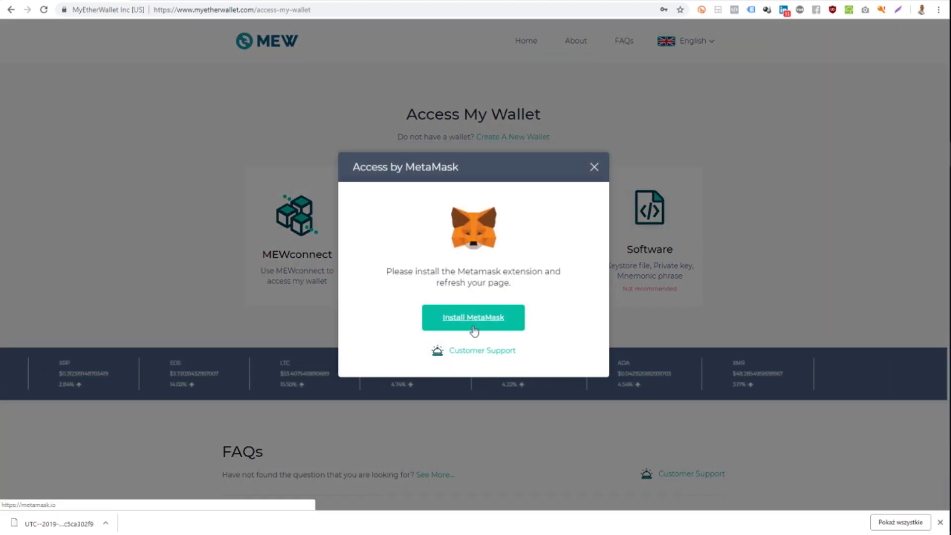
left_click(595, 168)
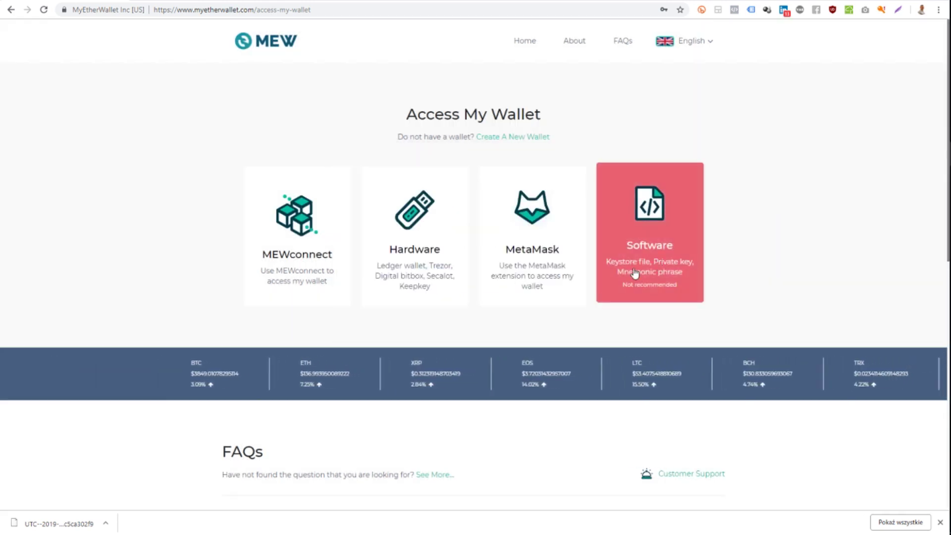
Choose software access with the Keystore File option and continue to file selection
left_click(664, 258)
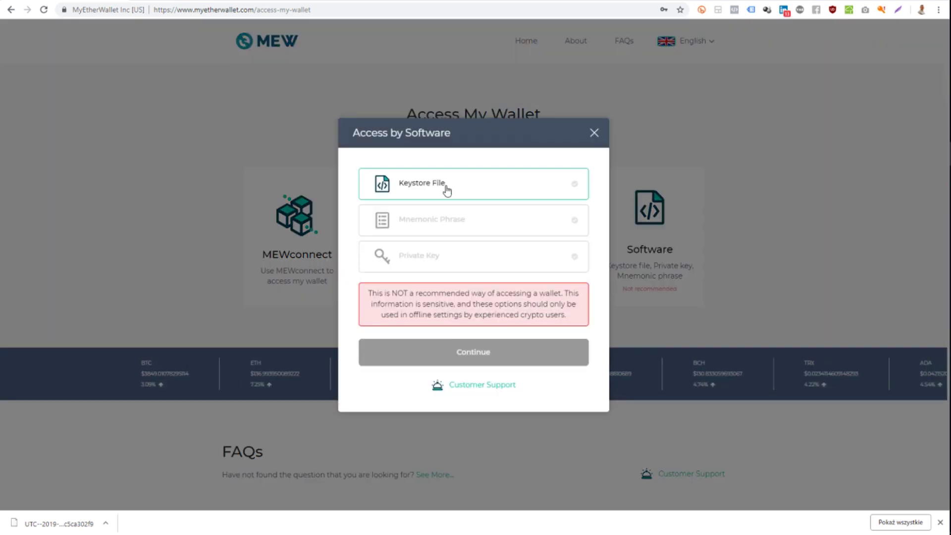
left_click(450, 223)
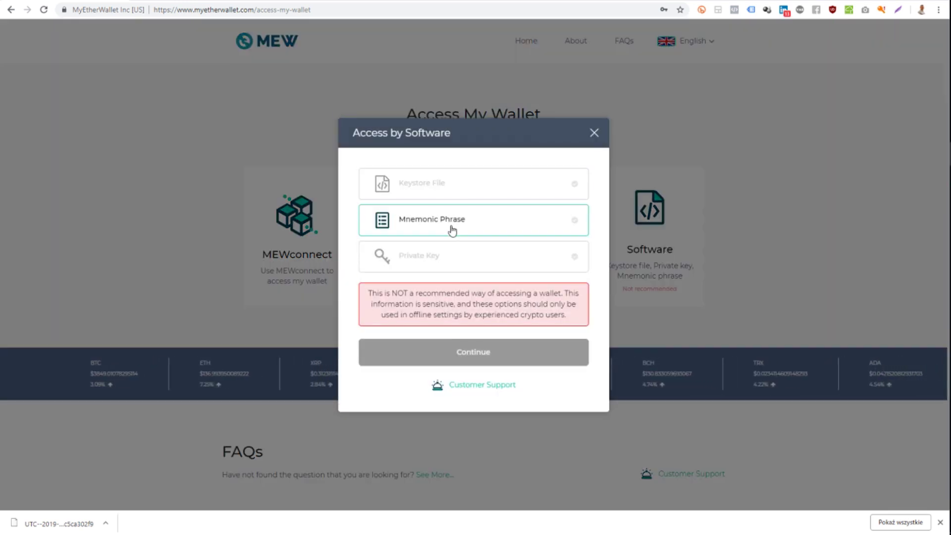
left_click(452, 252)
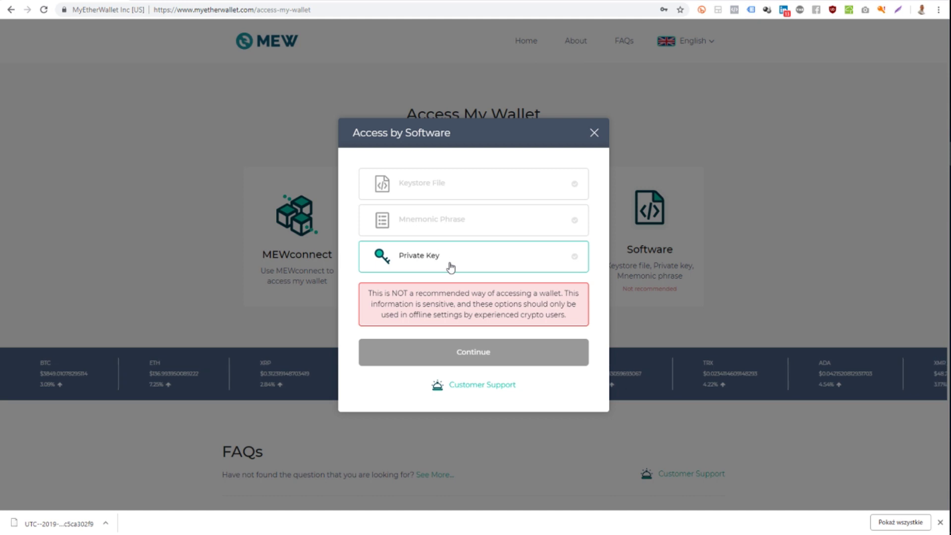
left_click(450, 196)
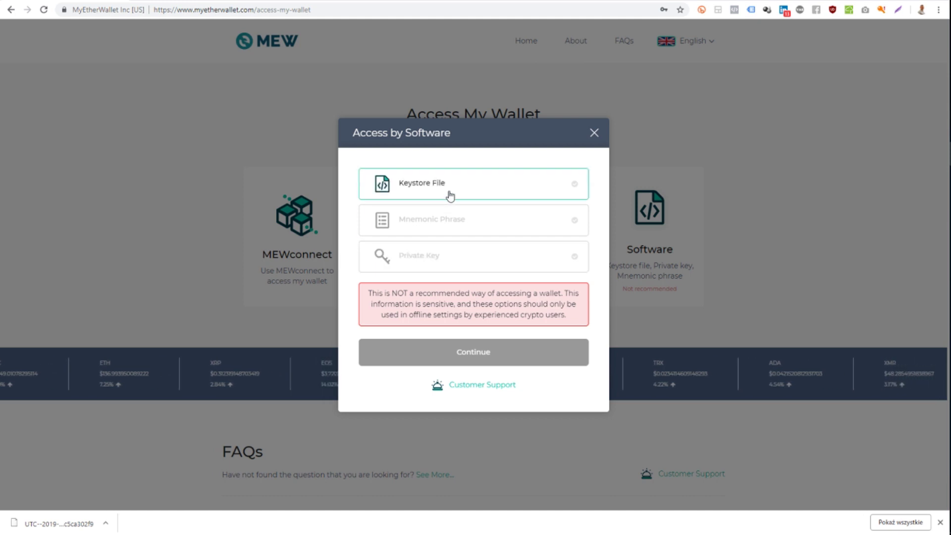
left_click(450, 193)
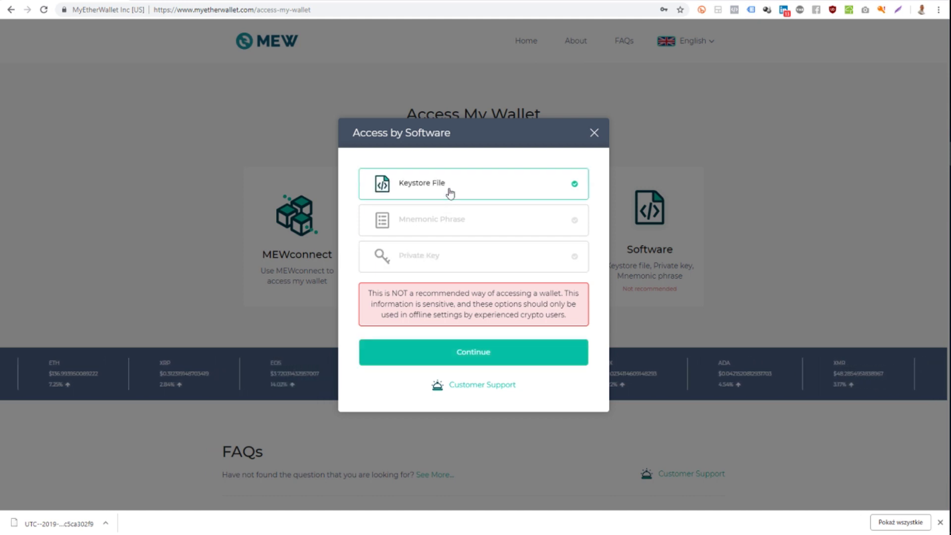
left_click(499, 352)
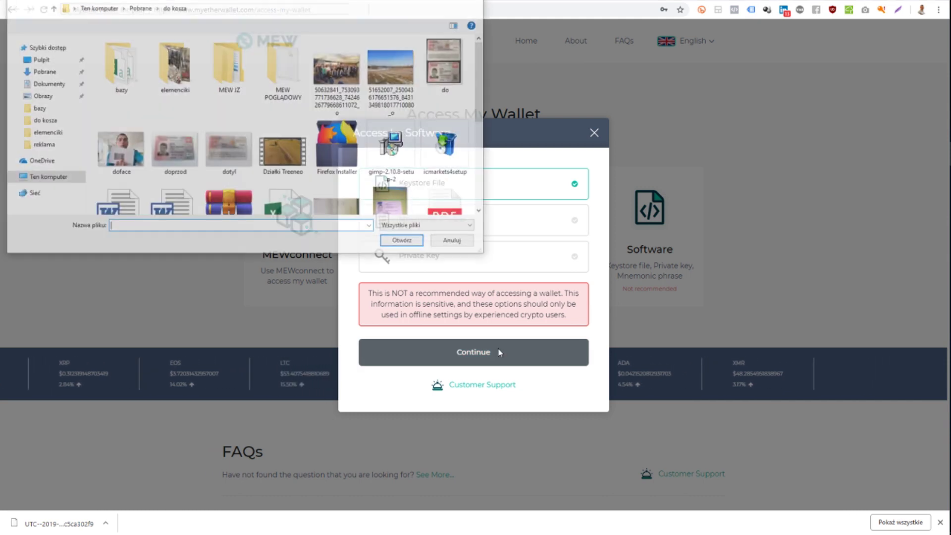
Load the saved keystore file from the MEW POGLĄDOWY folder inside do kosza
left_click(174, 7)
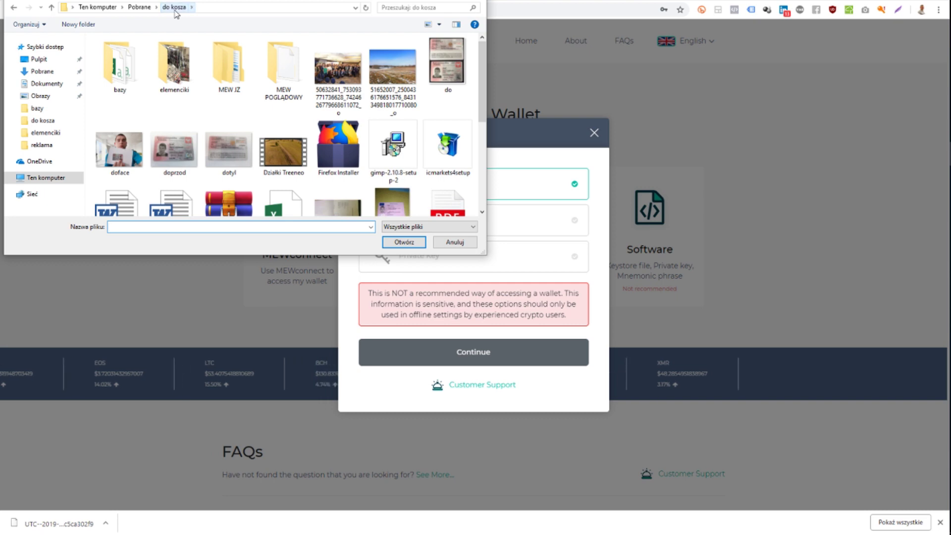
double_click(284, 66)
left_click(154, 56)
double_click(154, 55)
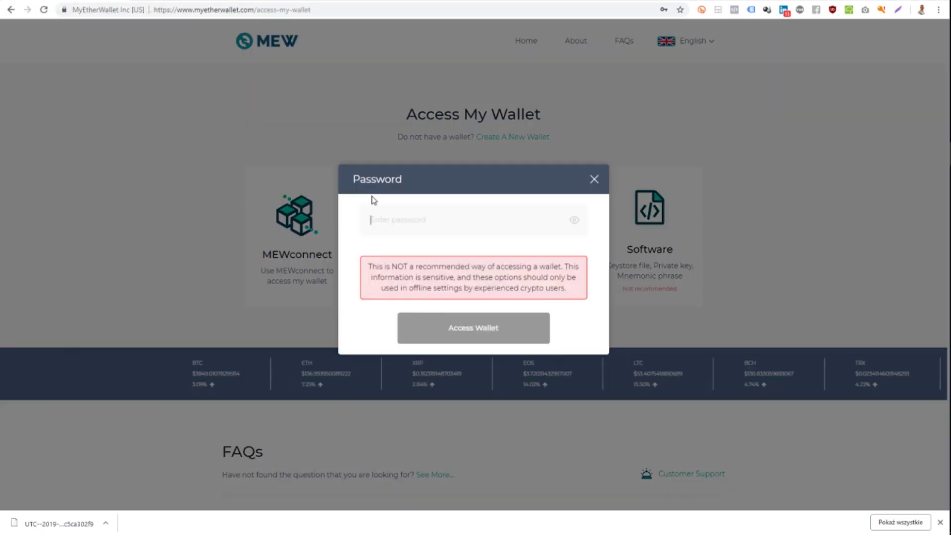
Enter the wallet password, access the wallet, and dismiss the browser's offer to save the password
type("*******")
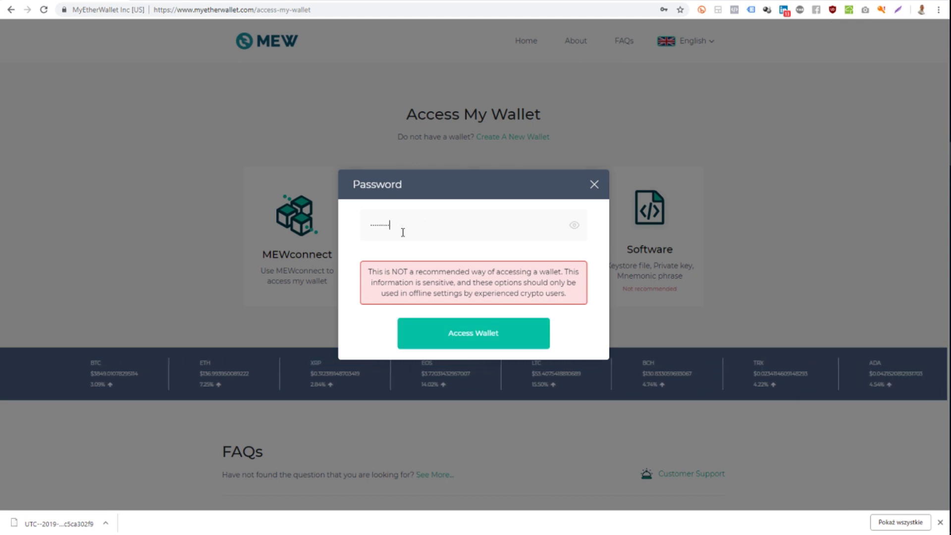
type("*************")
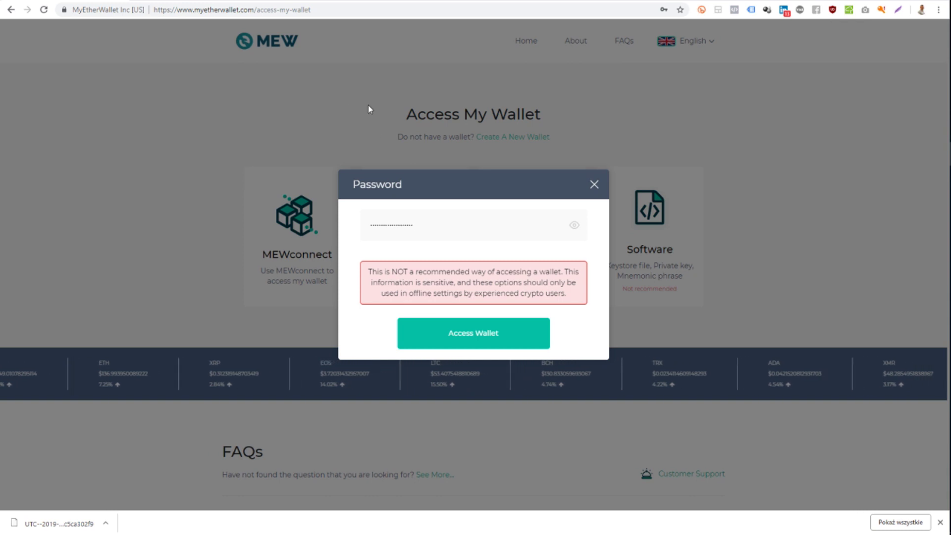
left_click(489, 337)
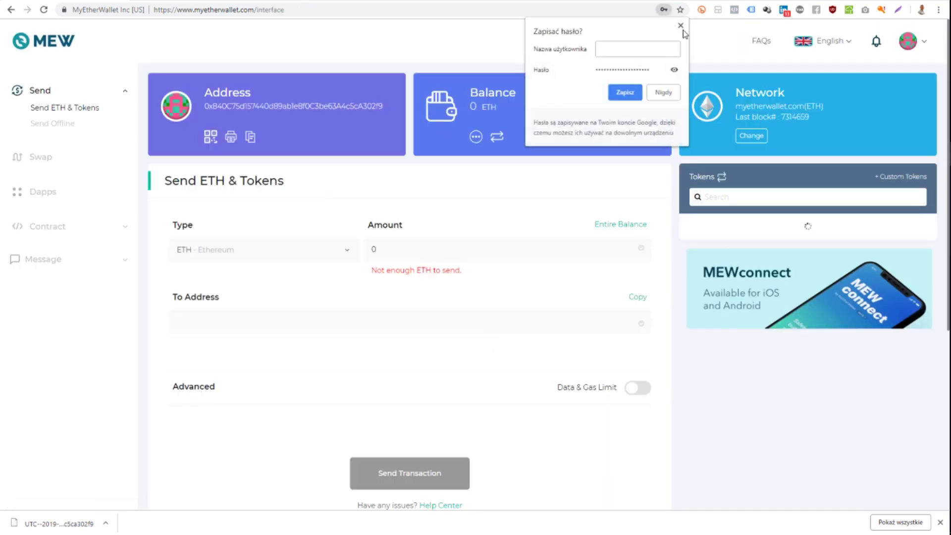
left_click(681, 25)
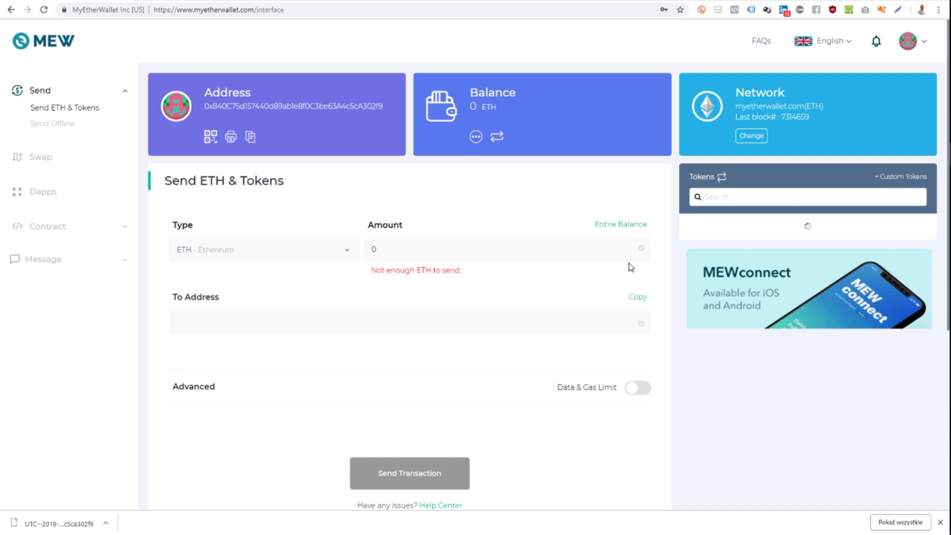